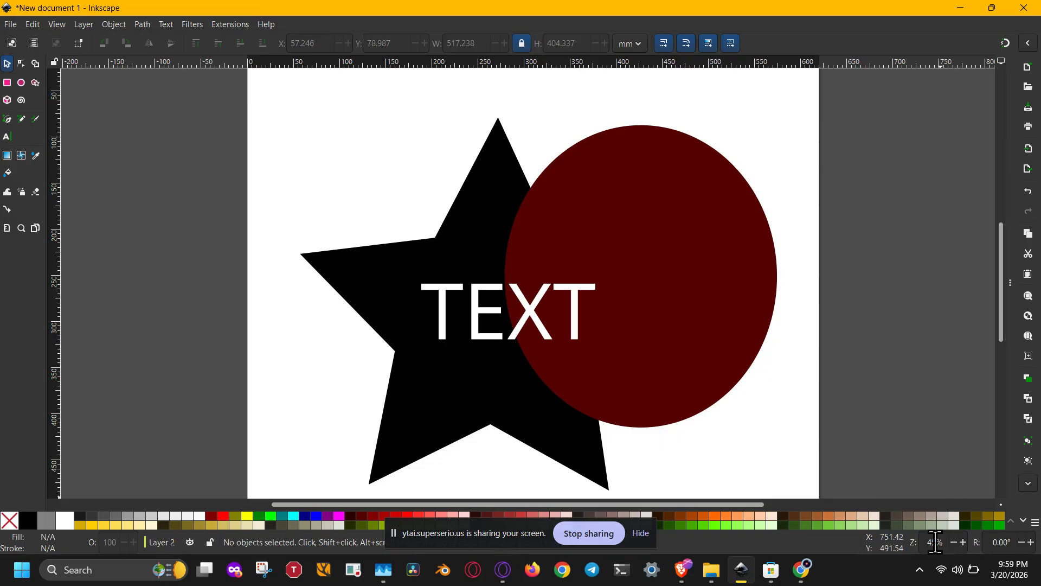
Select the star, ellipse and text together and convert them all with Object to Path
click(953, 542)
click(953, 542)
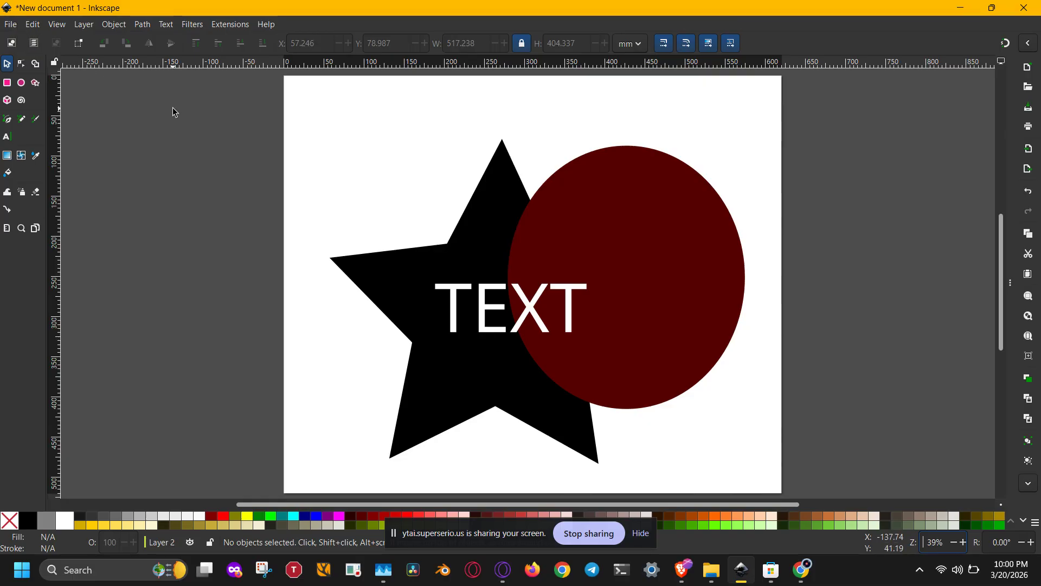
drag(173, 108, 763, 481)
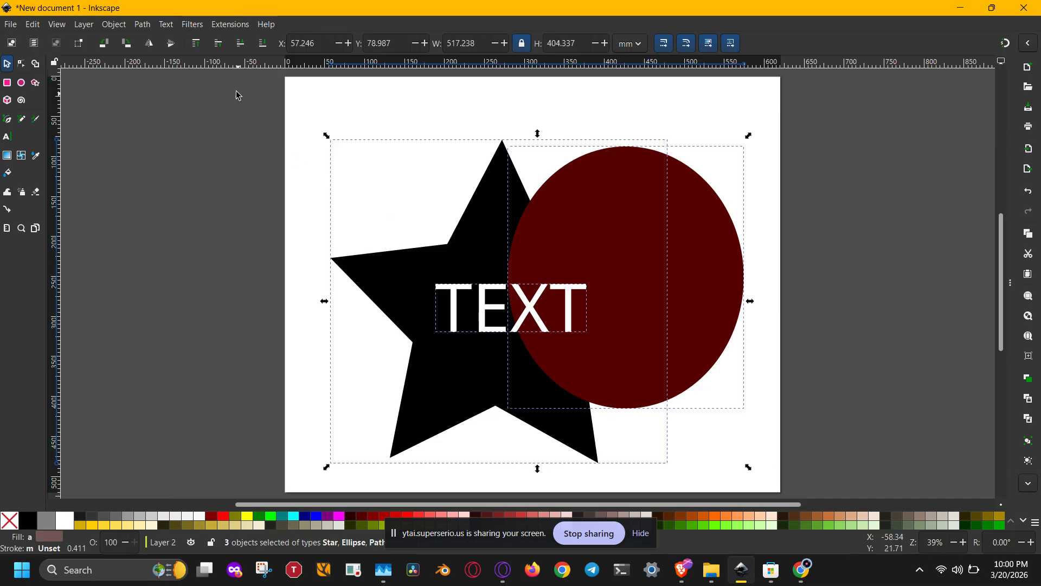
click(135, 25)
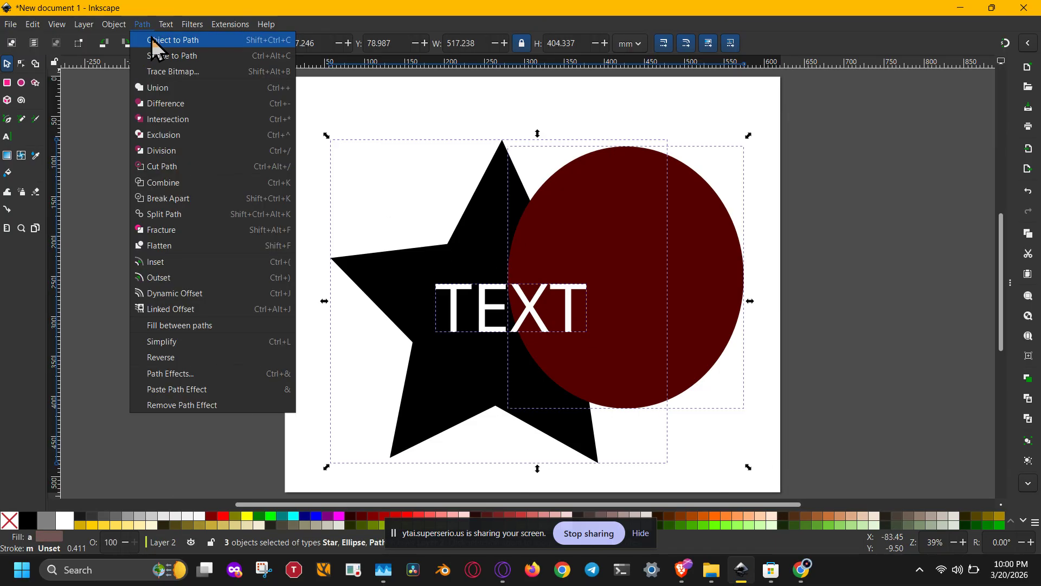
click(152, 37)
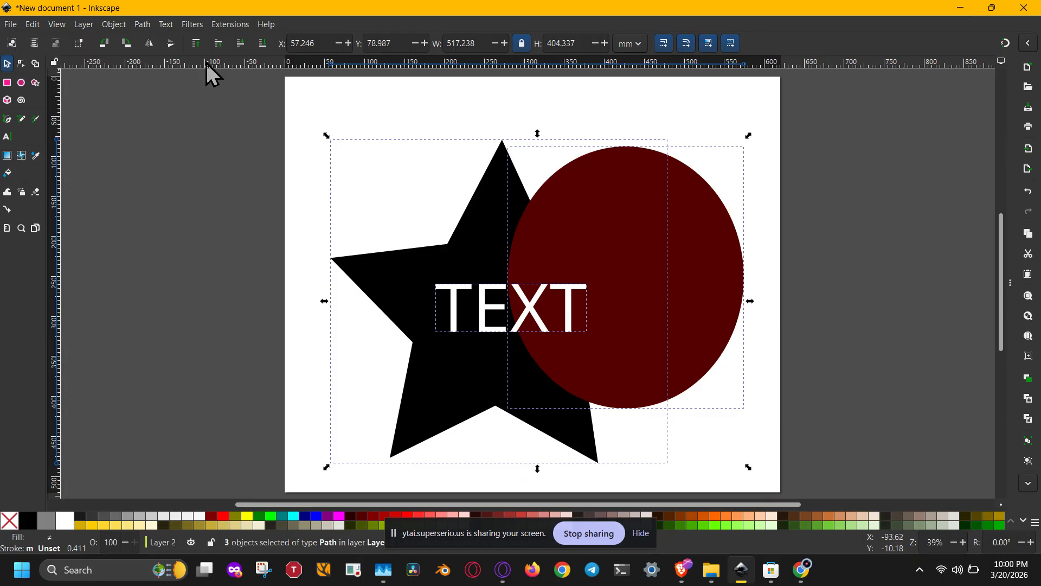
Apply Fill between paths to the selected paths, then deselect them
click(142, 25)
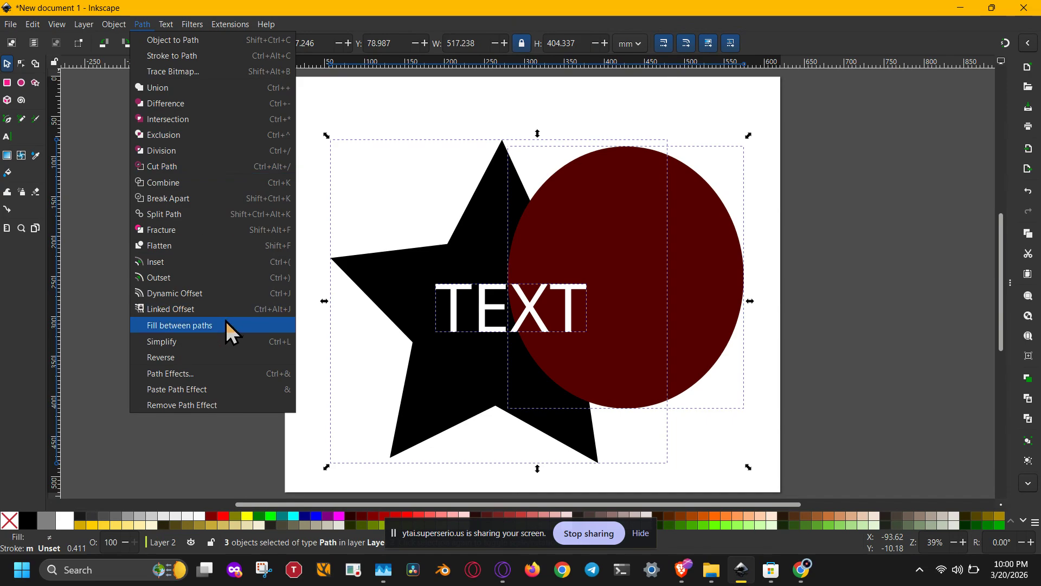
click(233, 341)
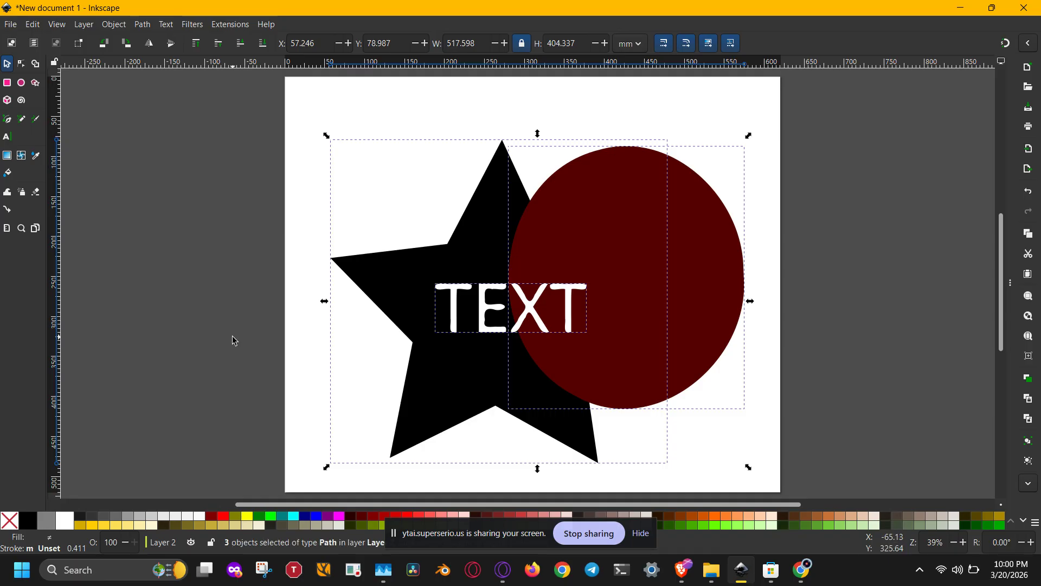
click(242, 350)
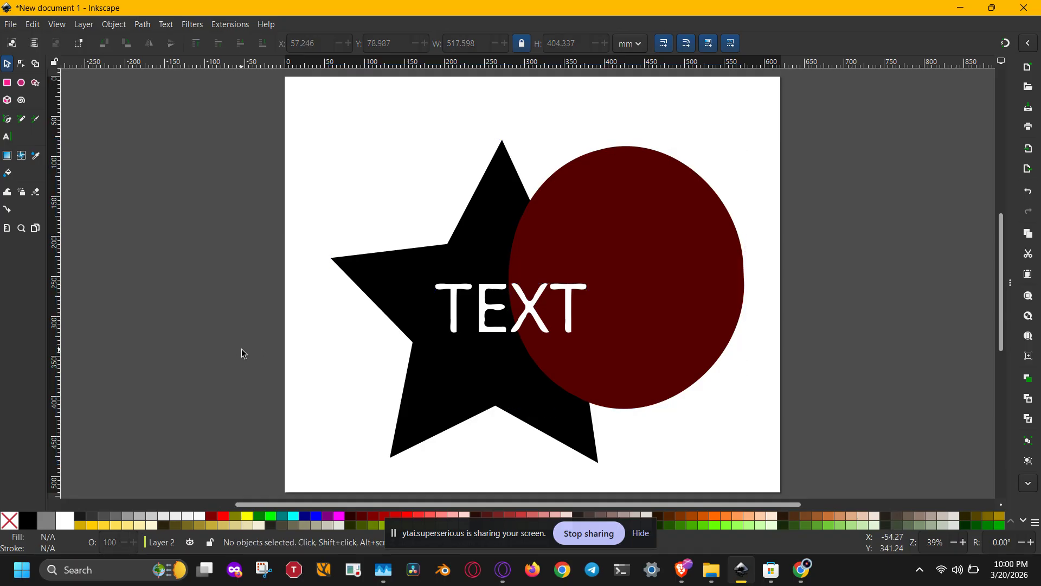
drag(281, 96, 752, 483)
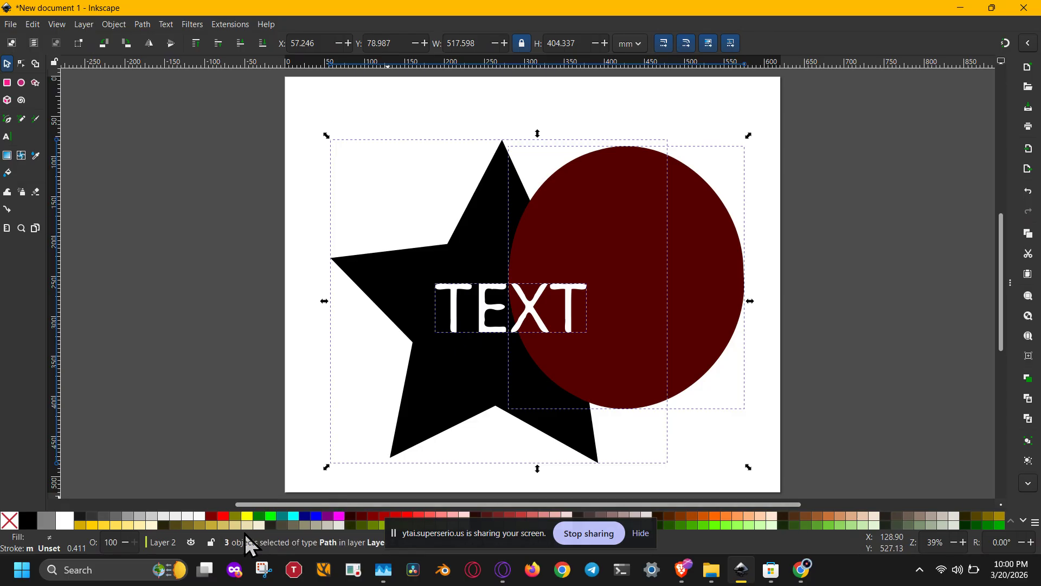
drag(264, 503, 284, 492)
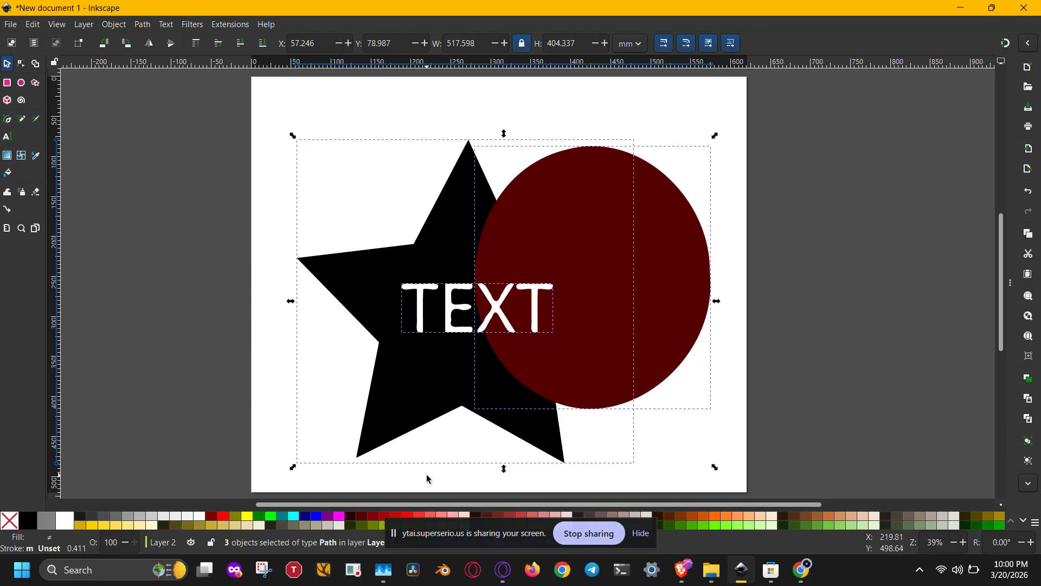
drag(448, 531, 454, 585)
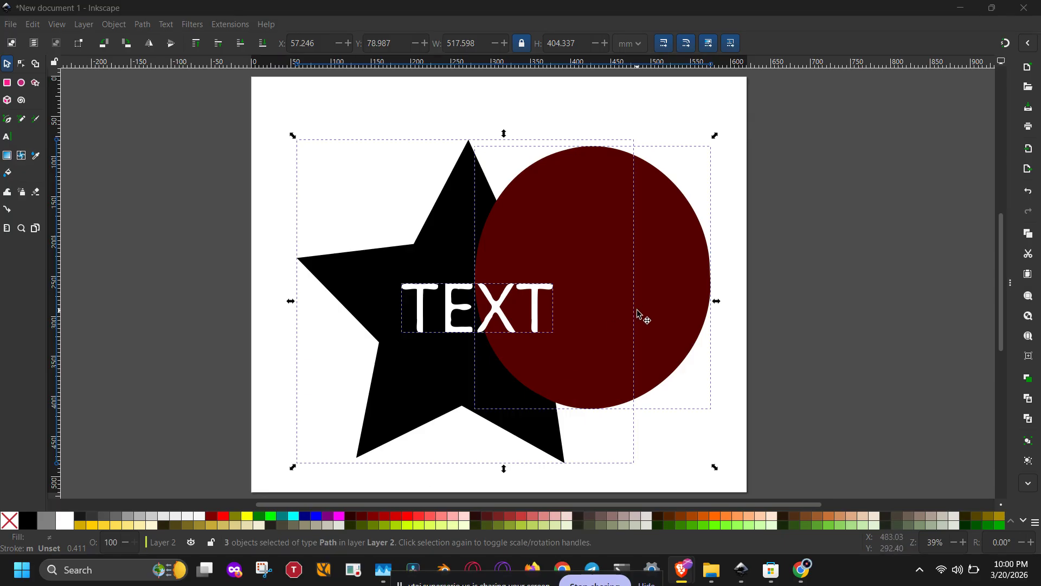
click(756, 305)
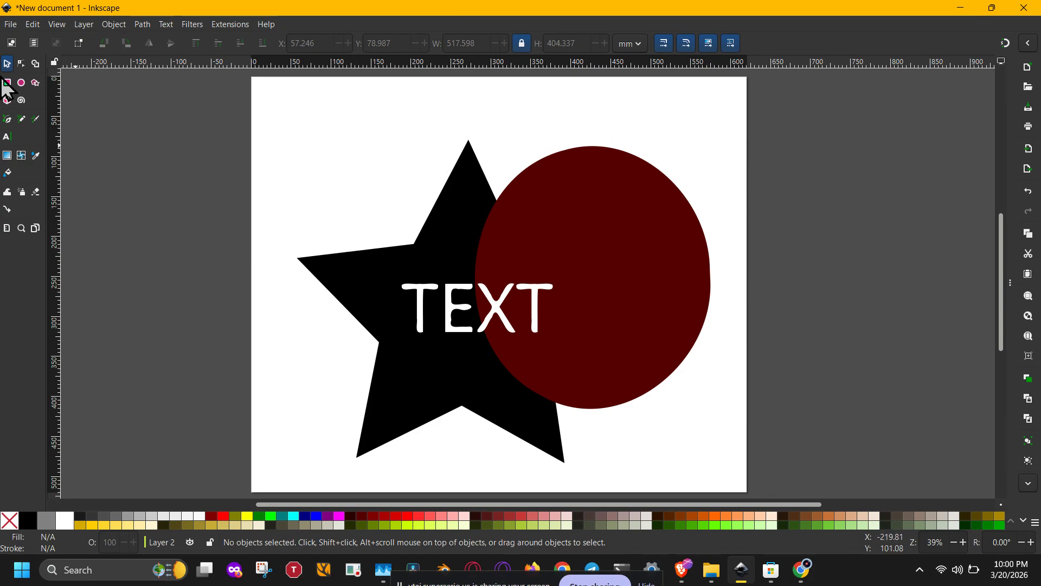
Open Document Properties, keep the display units in mm and switch the page orientation to portrait
click(11, 25)
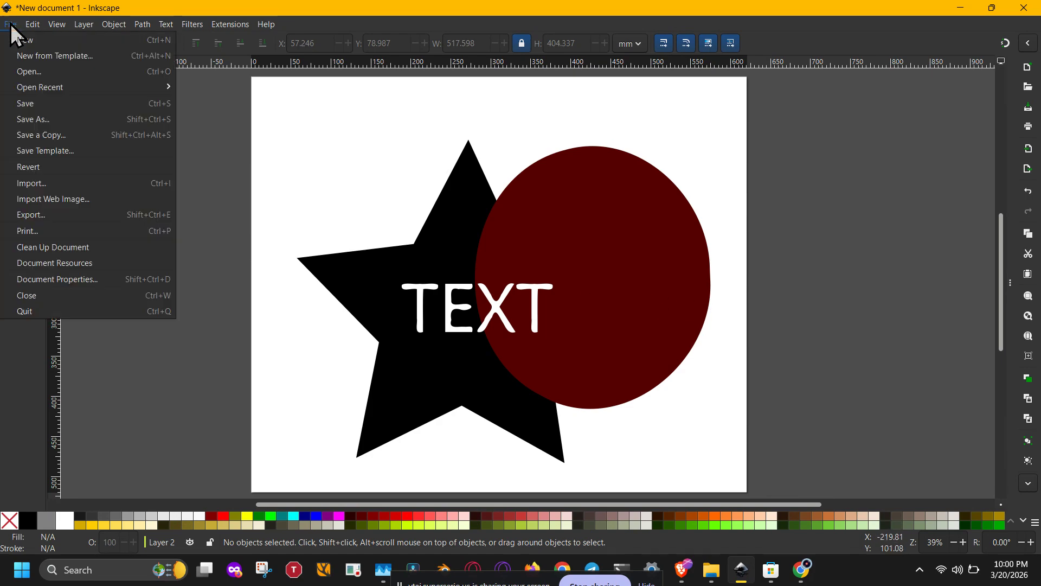
click(74, 279)
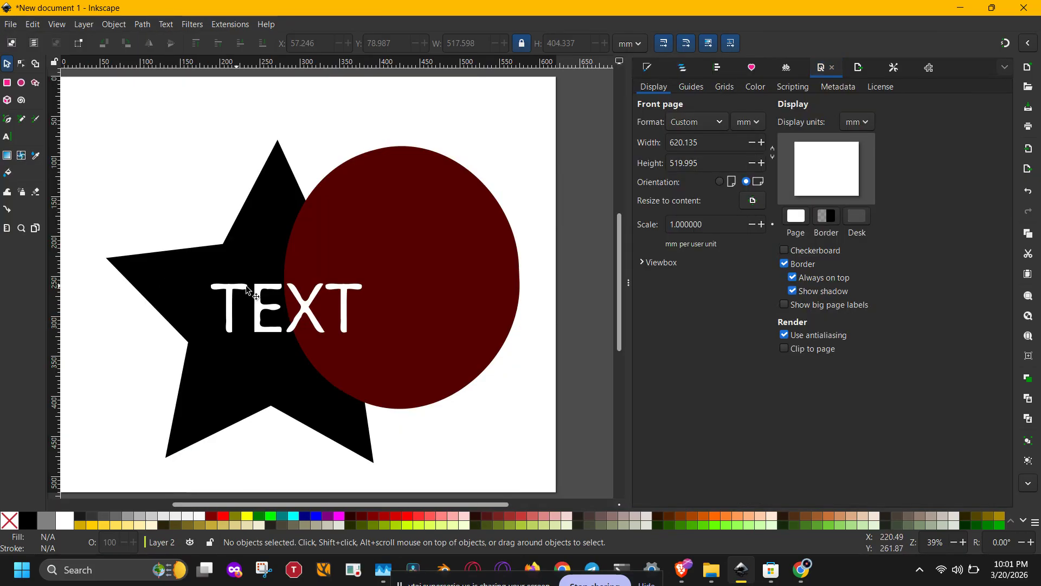
click(756, 123)
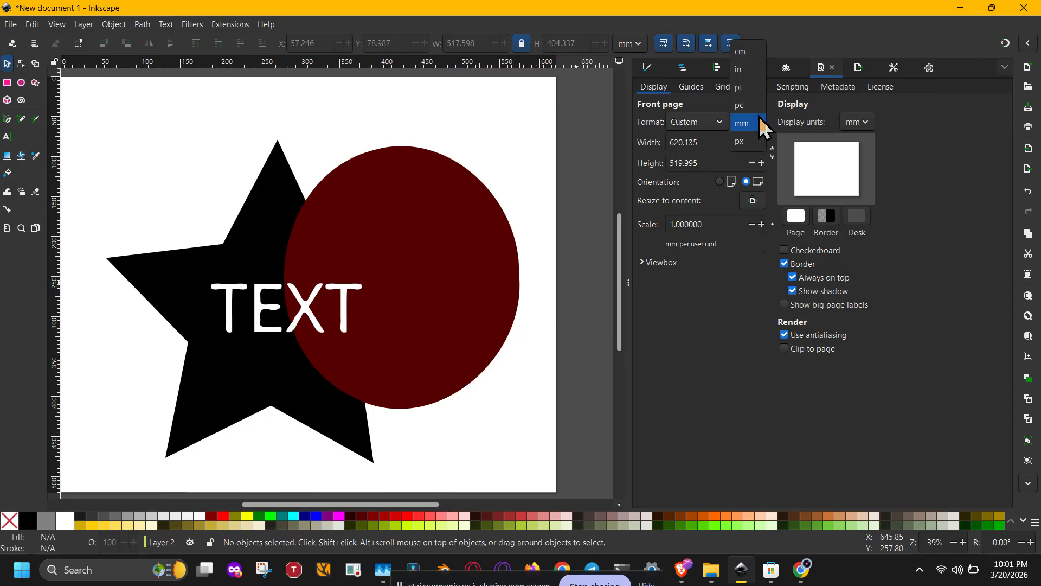
click(862, 122)
click(862, 122)
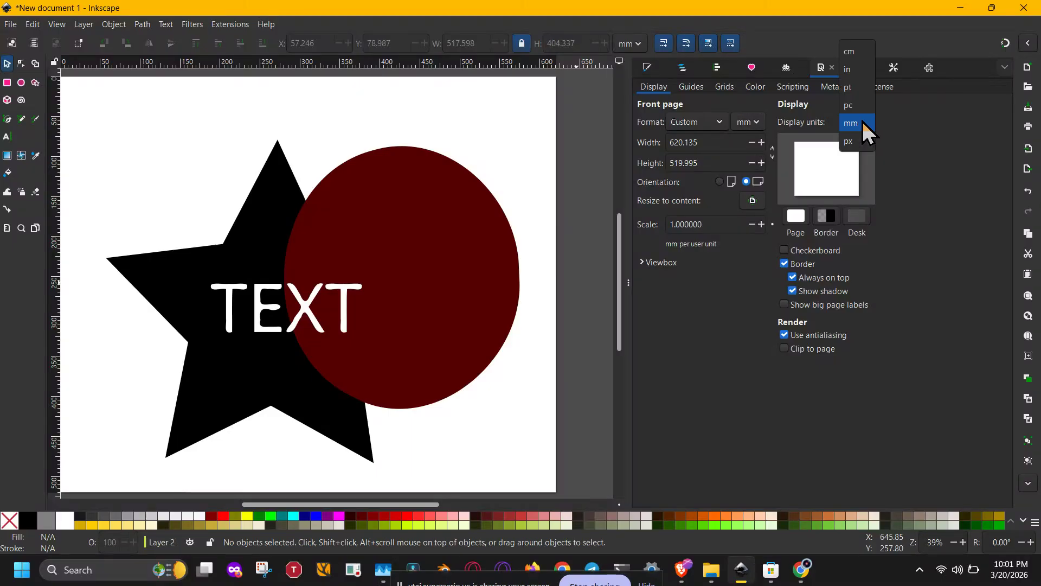
click(862, 122)
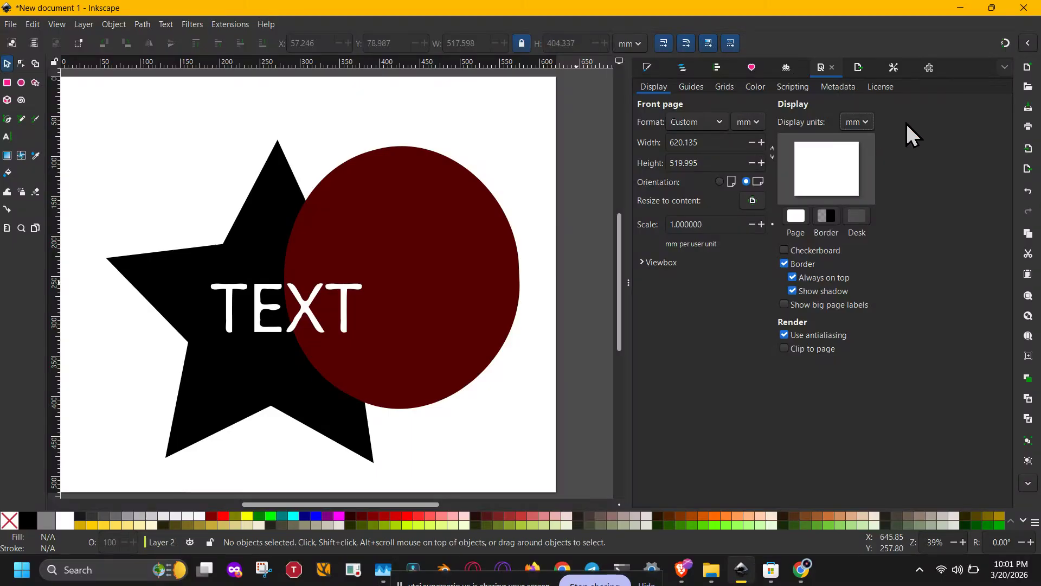
click(856, 122)
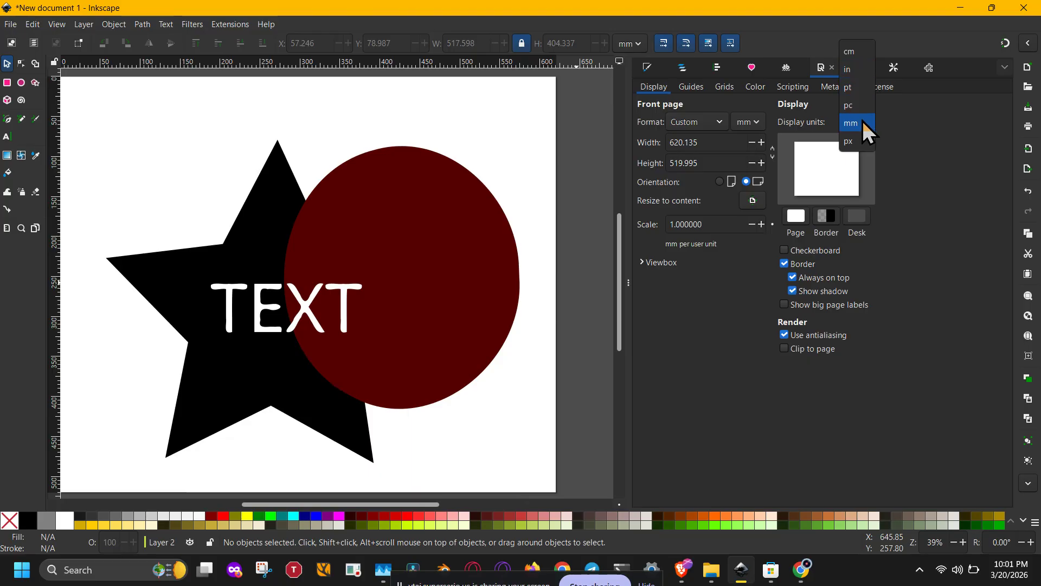
click(916, 158)
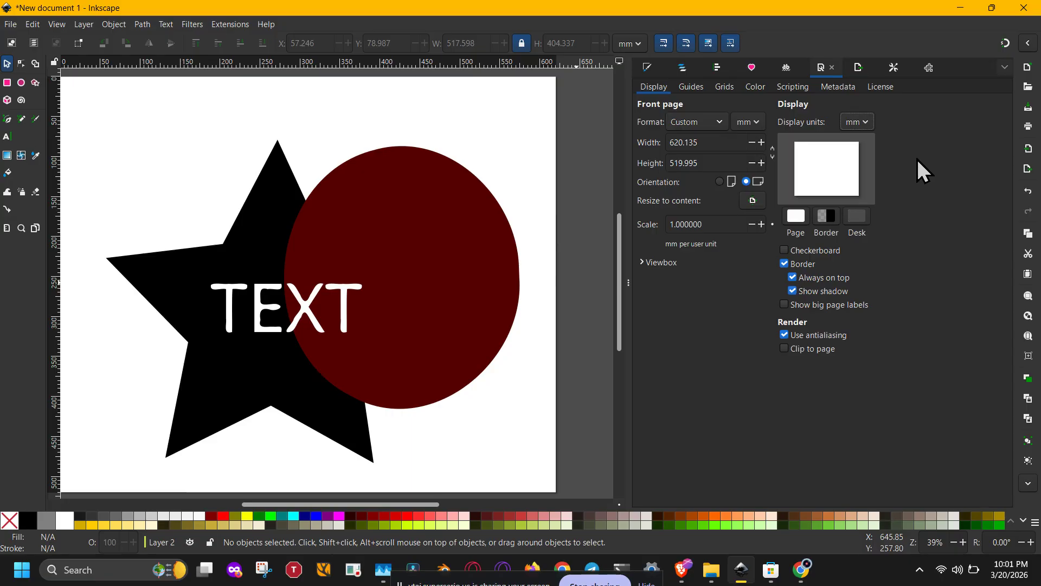
click(720, 181)
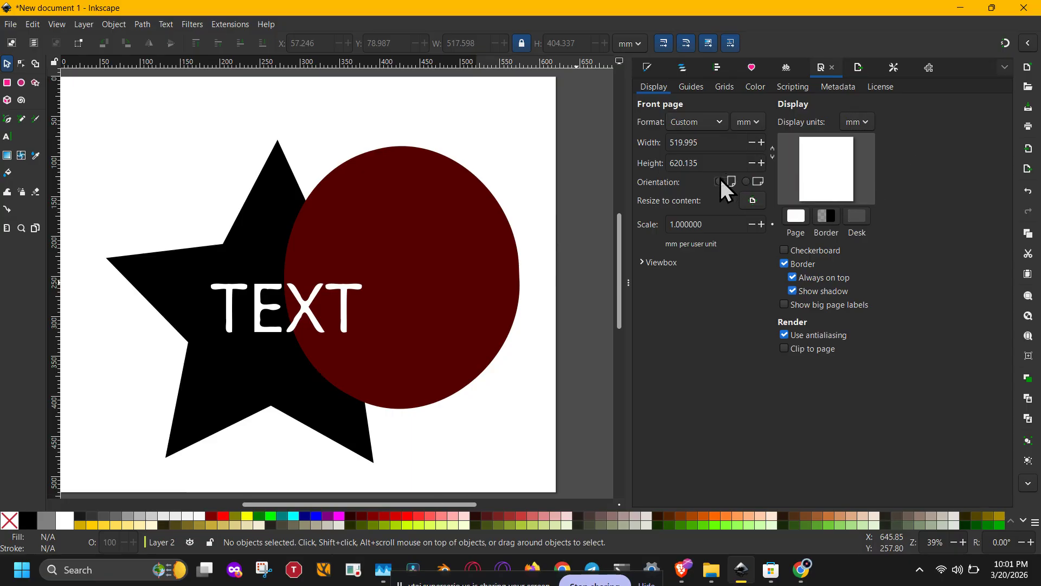
Move the star, circle and text so the whole design fits within the portrait page
drag(314, 421, 389, 411)
drag(383, 369, 341, 385)
drag(559, 297, 502, 300)
click(517, 419)
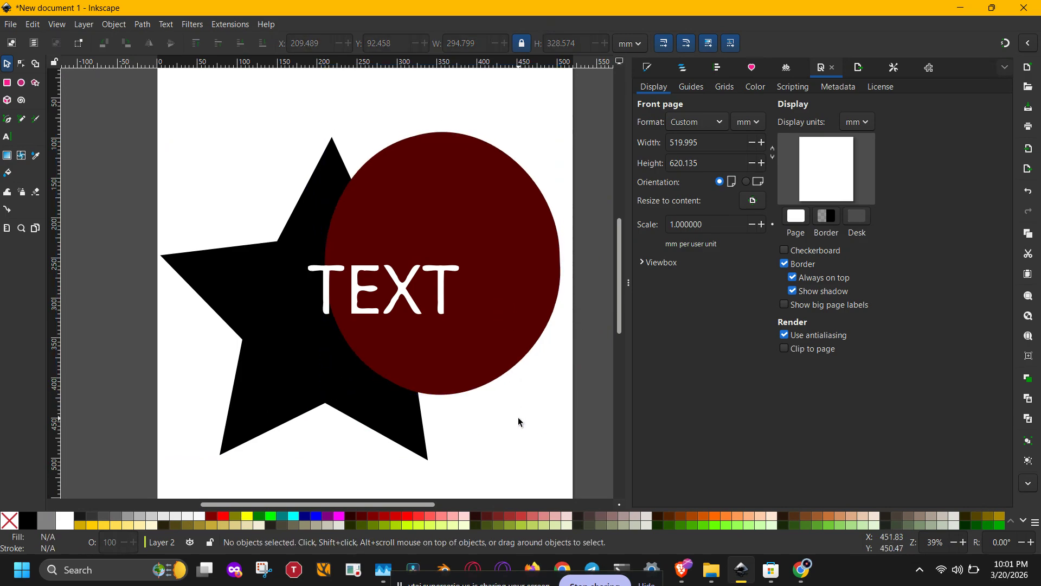
drag(518, 414, 476, 392)
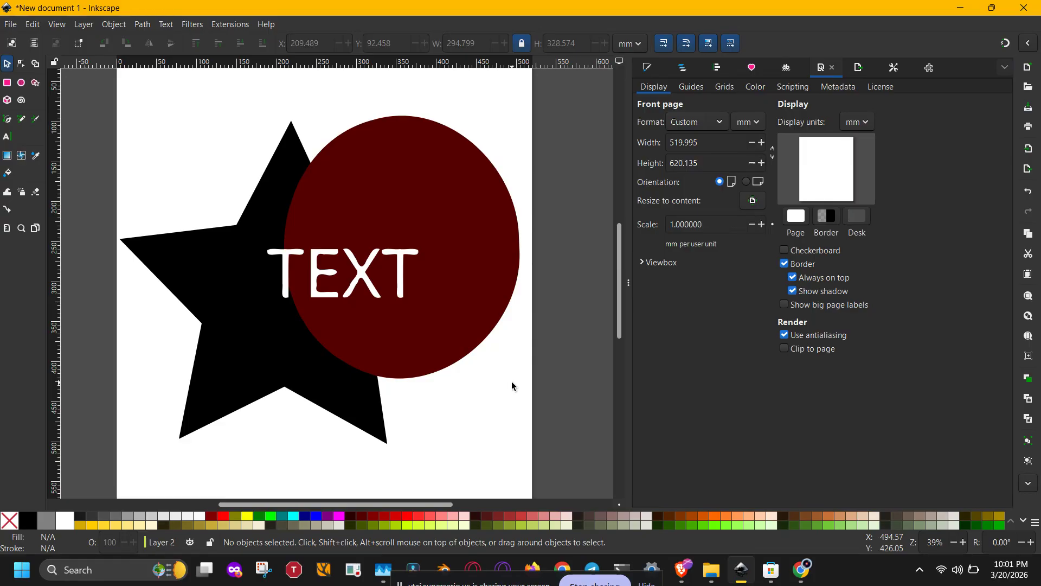
click(719, 67)
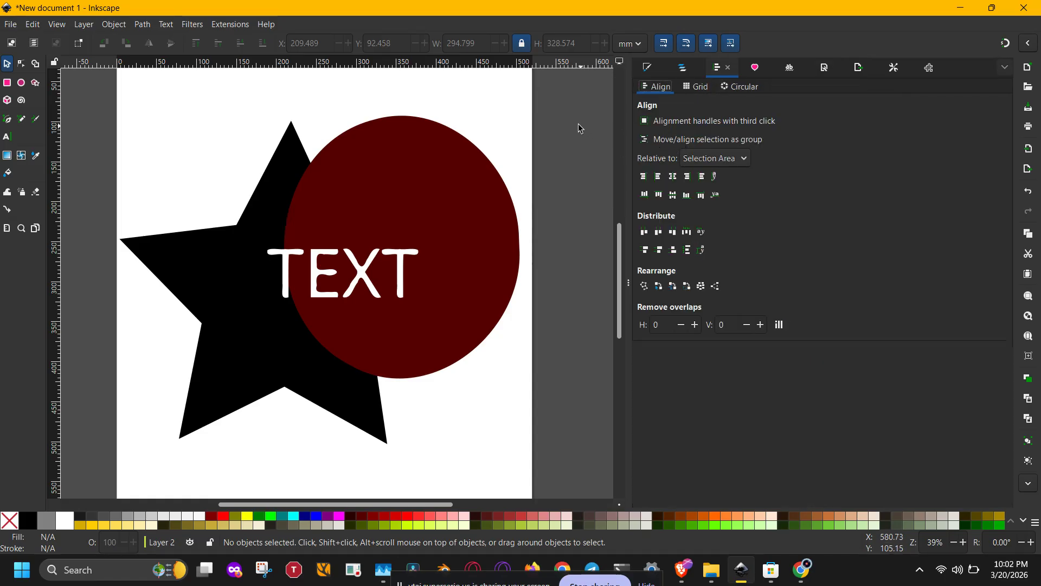
drag(573, 96, 549, 152)
click(11, 24)
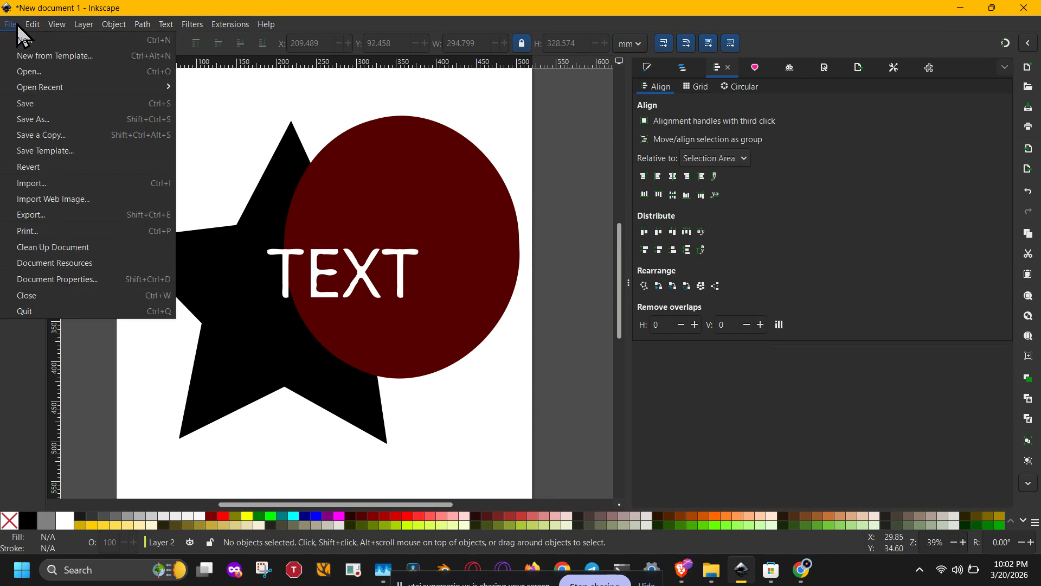
click(54, 121)
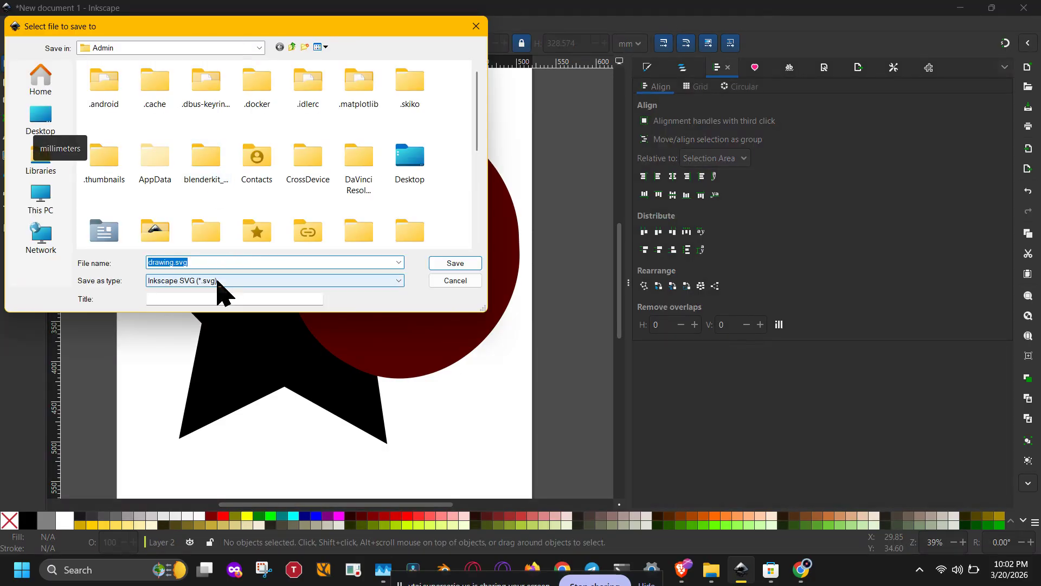
click(219, 280)
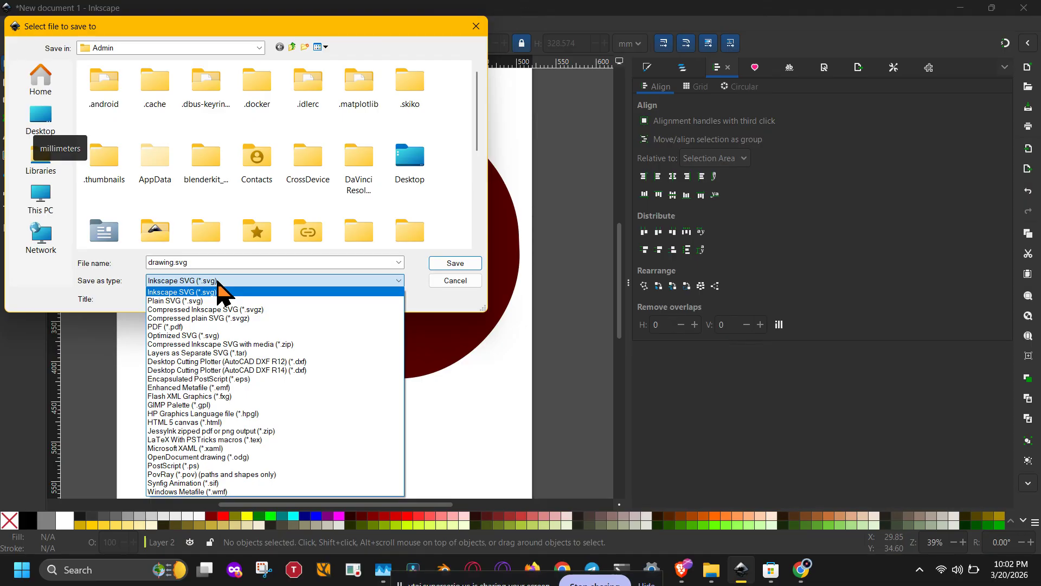
click(323, 370)
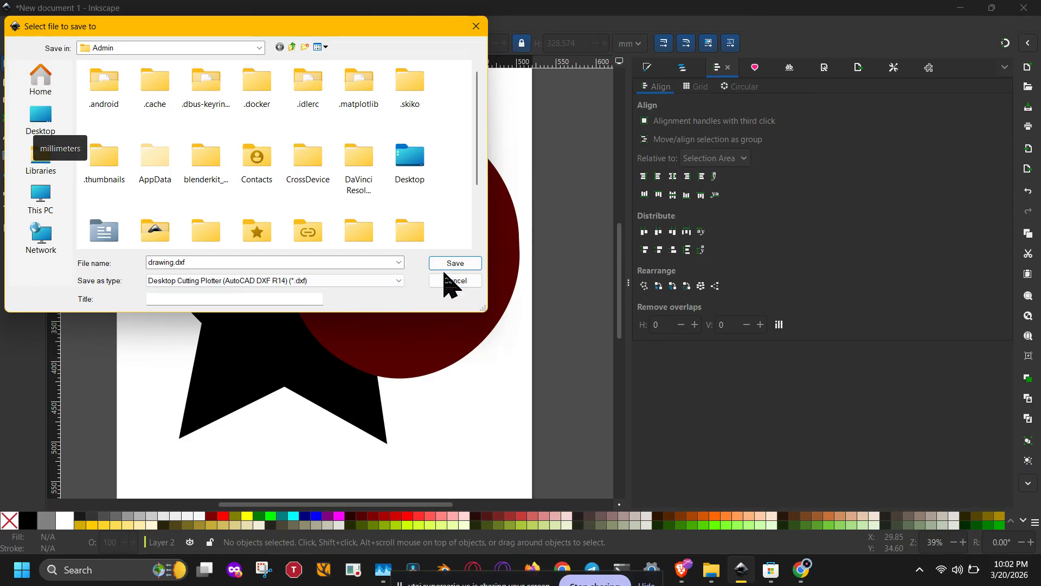
click(374, 258)
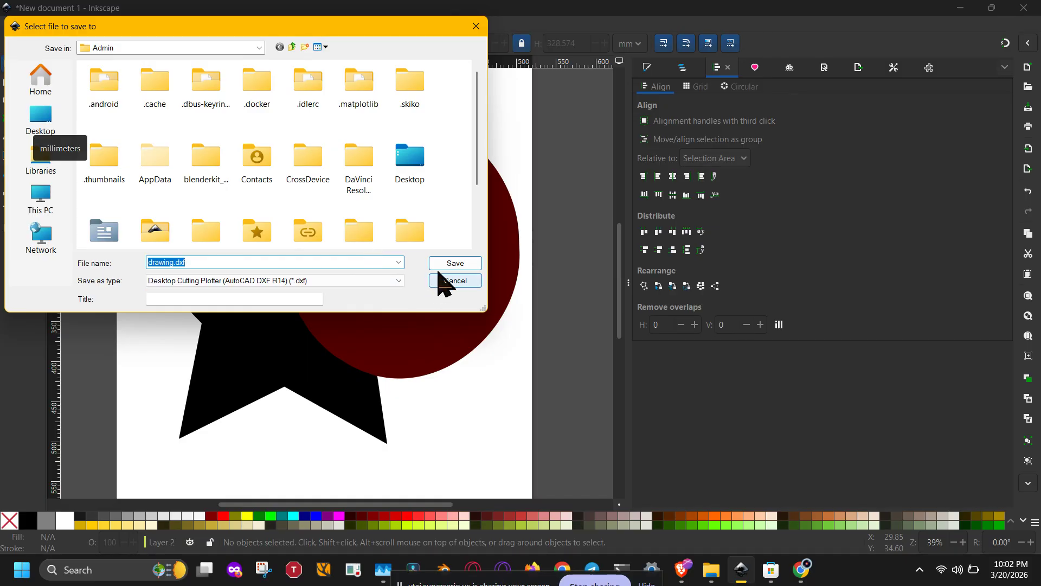
click(475, 26)
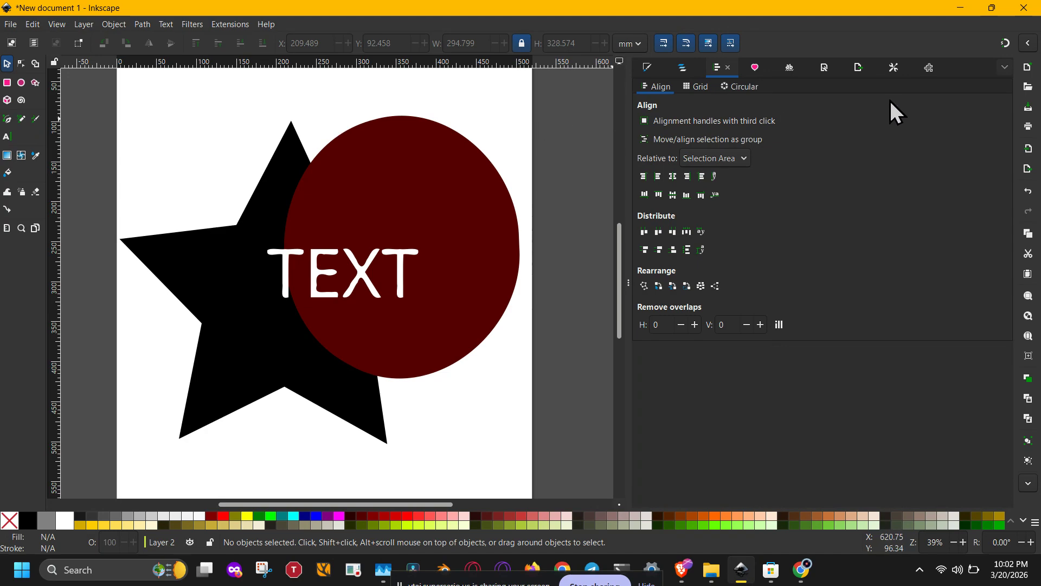
click(893, 67)
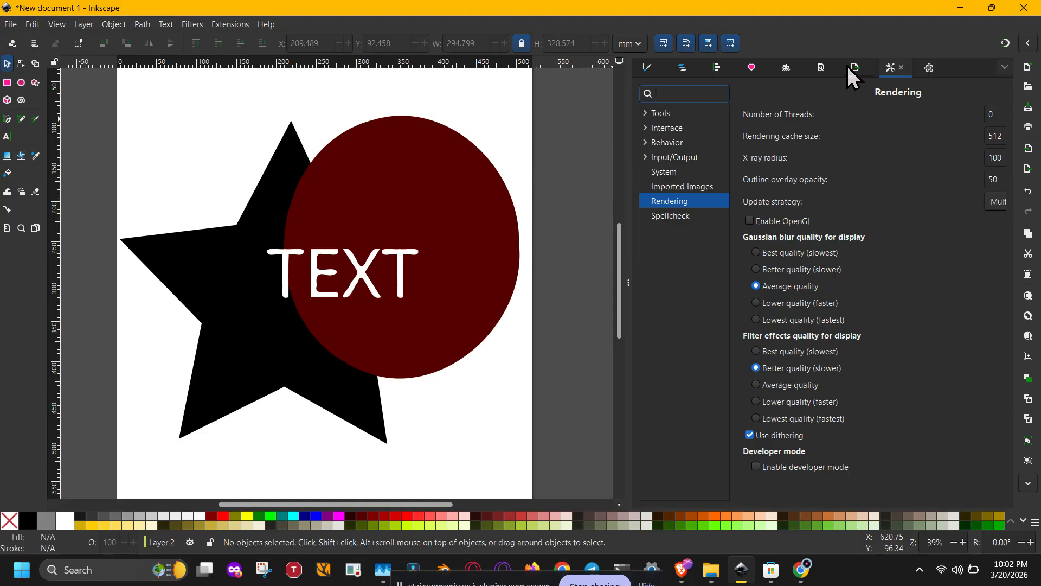
click(821, 69)
click(859, 72)
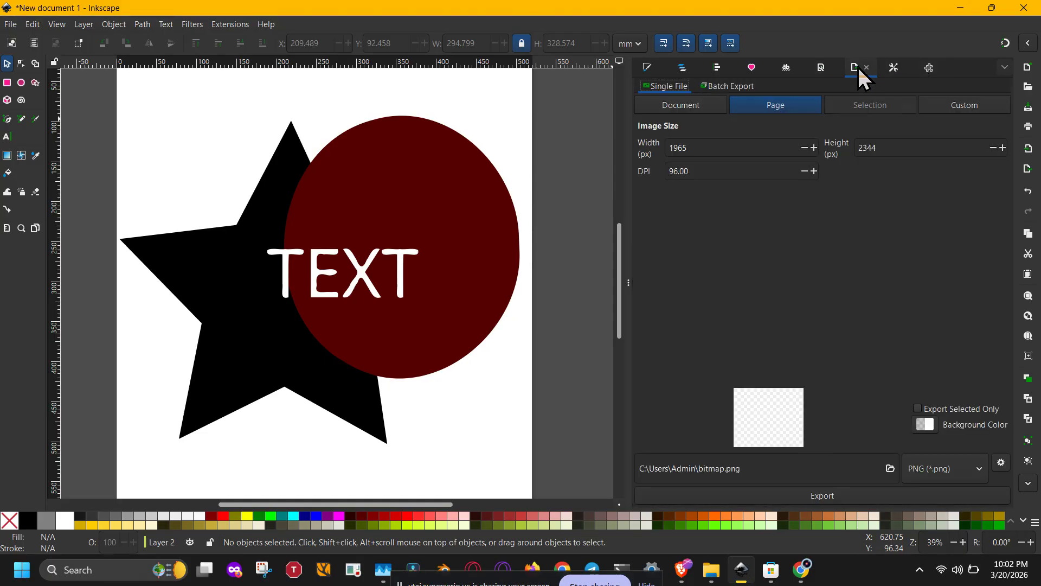
click(823, 73)
click(750, 122)
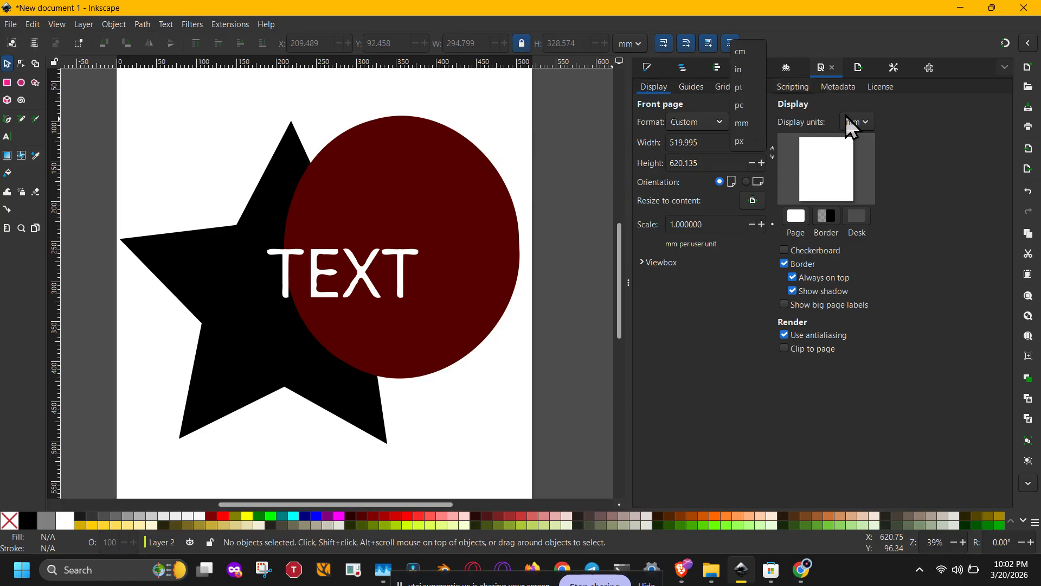
click(862, 124)
click(862, 124)
click(862, 124)
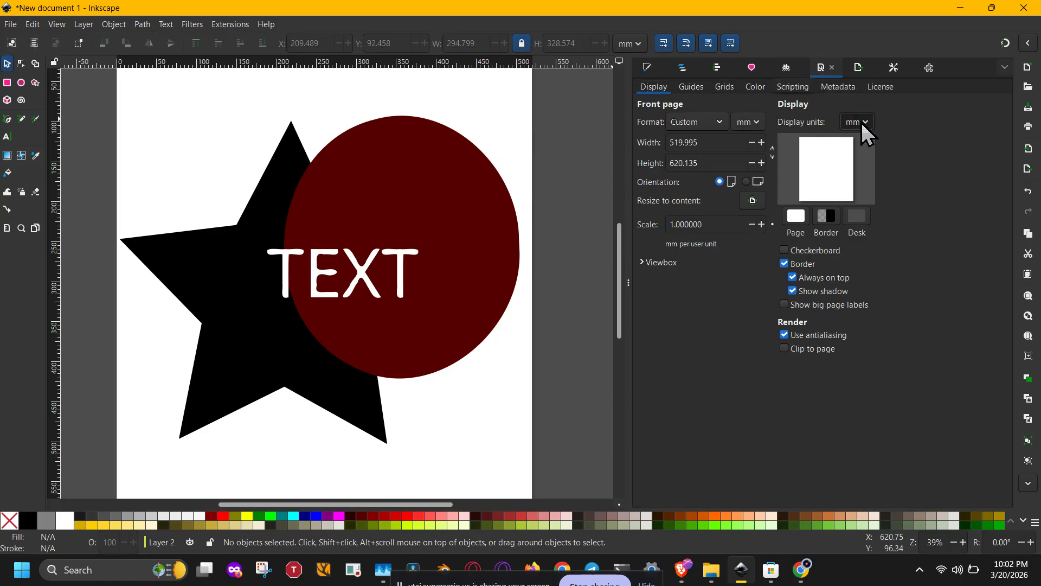
click(139, 25)
click(139, 25)
click(226, 26)
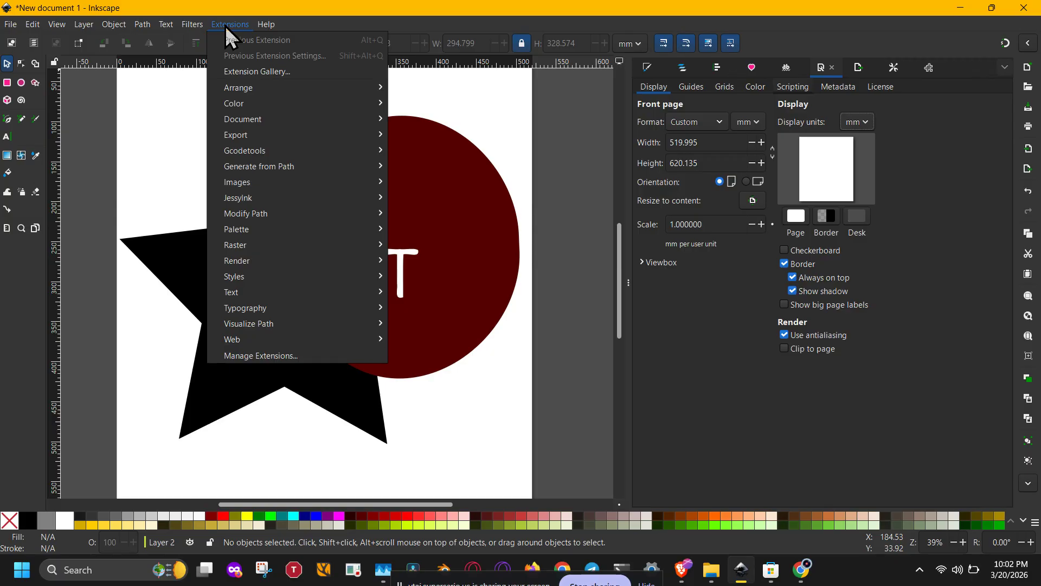
mouse_move(277, 166)
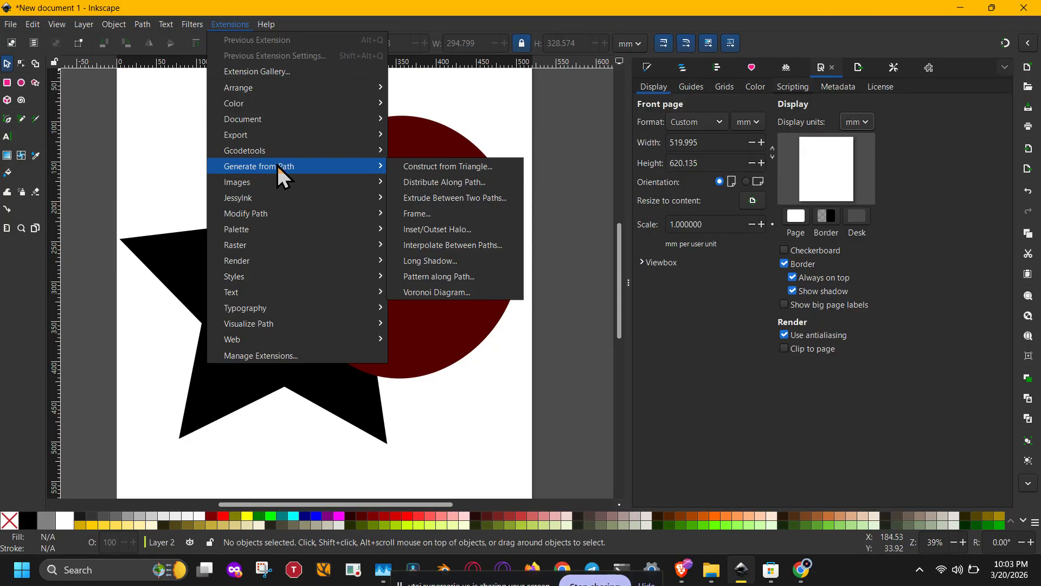
mouse_move(278, 135)
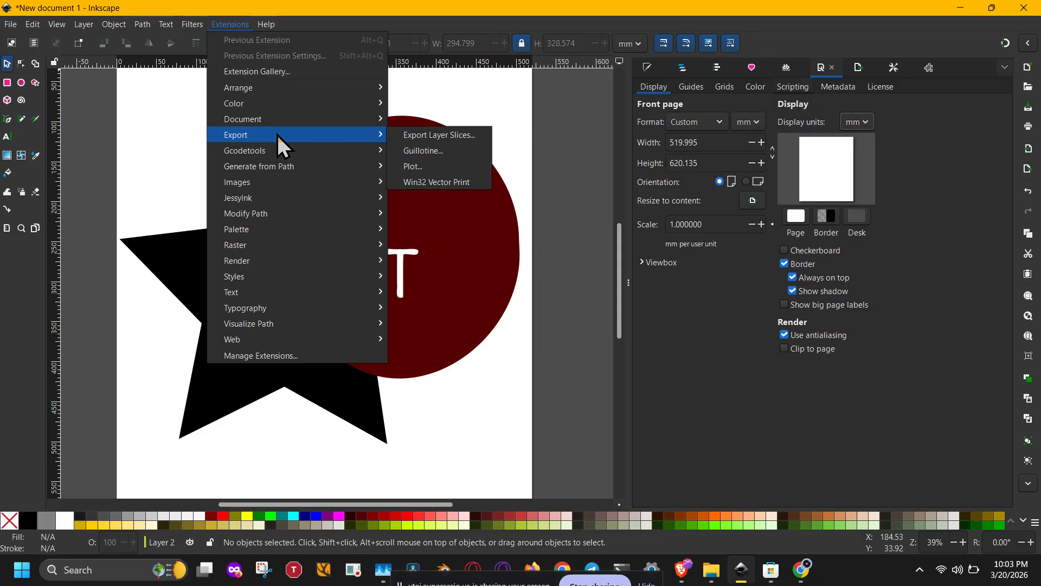
click(182, 142)
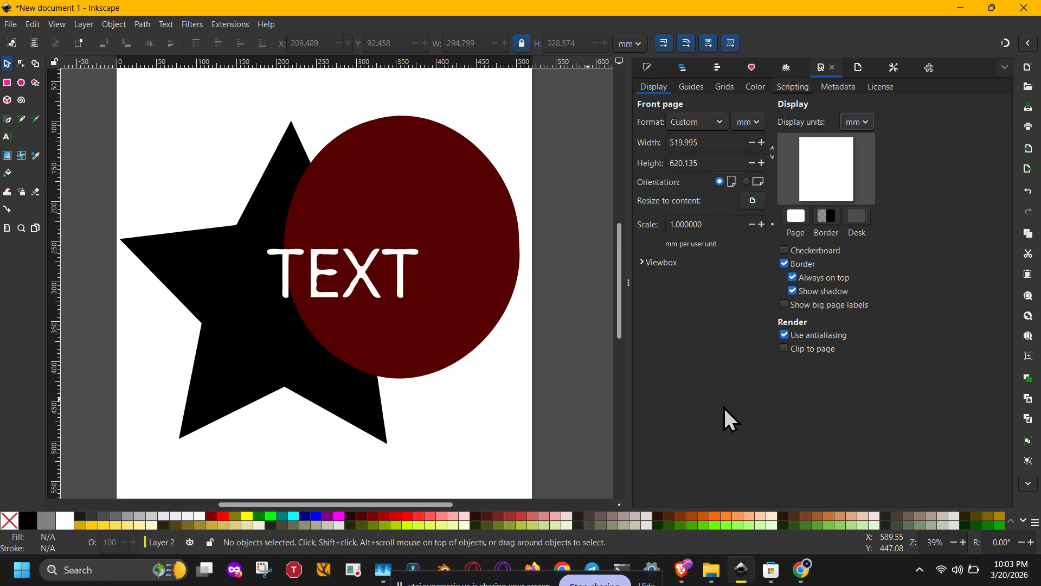
click(627, 274)
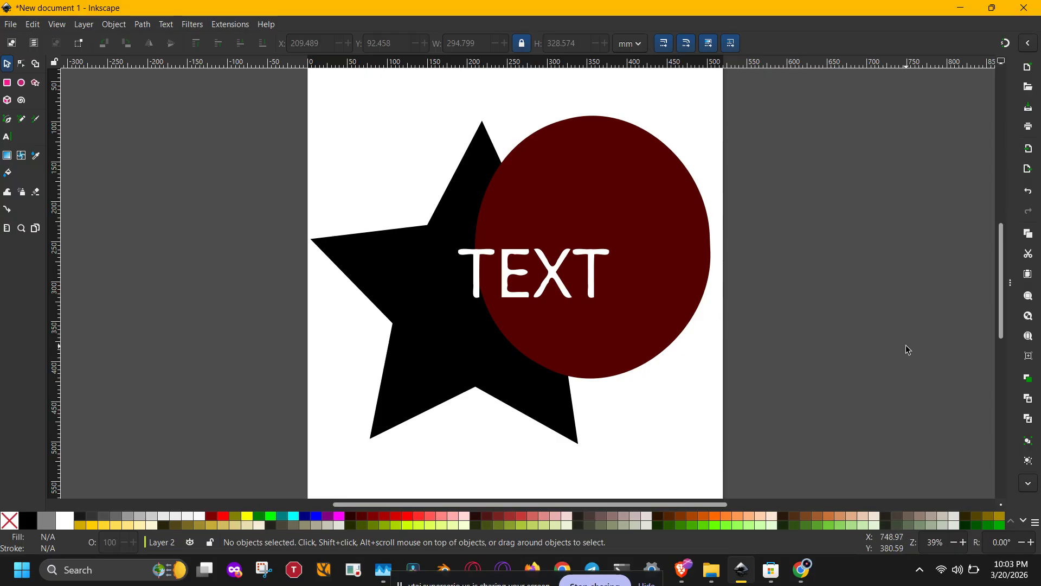
click(166, 24)
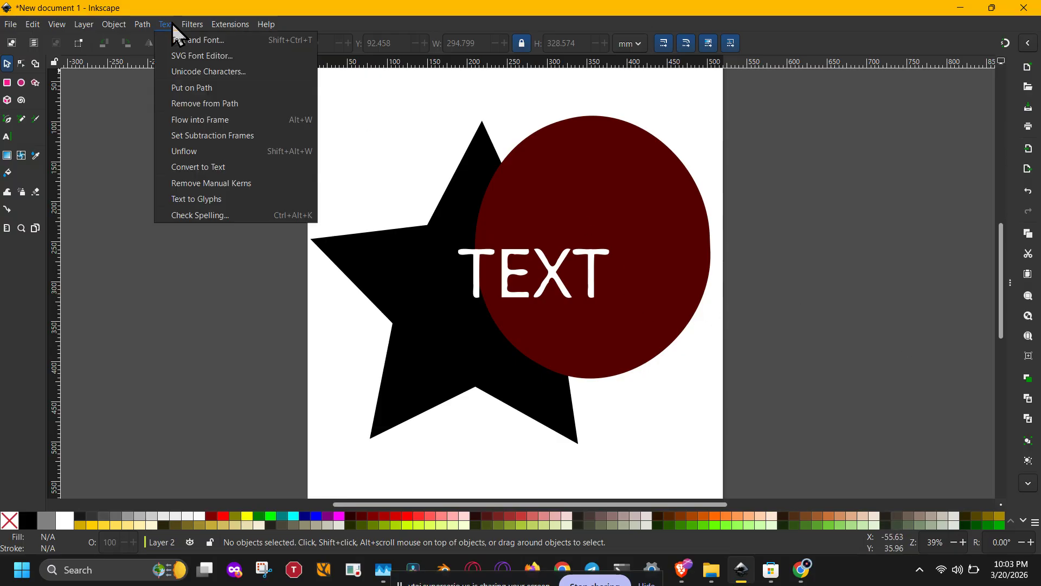
click(191, 25)
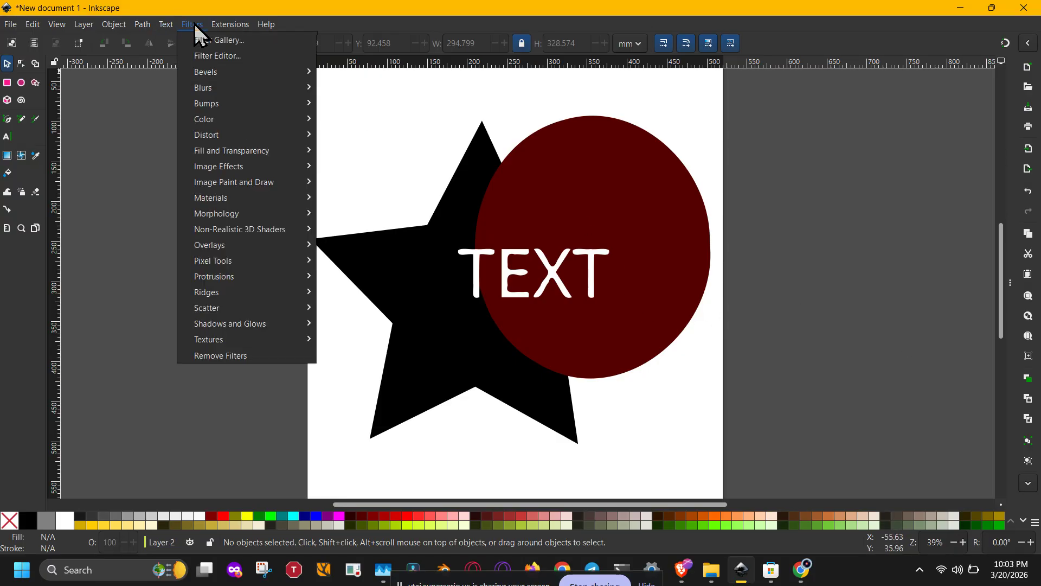
click(897, 309)
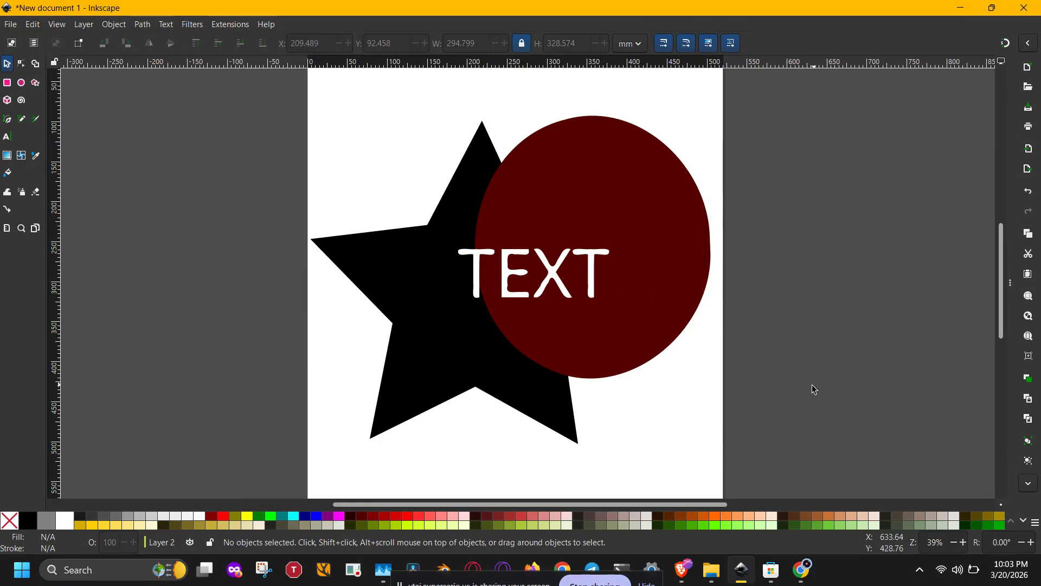